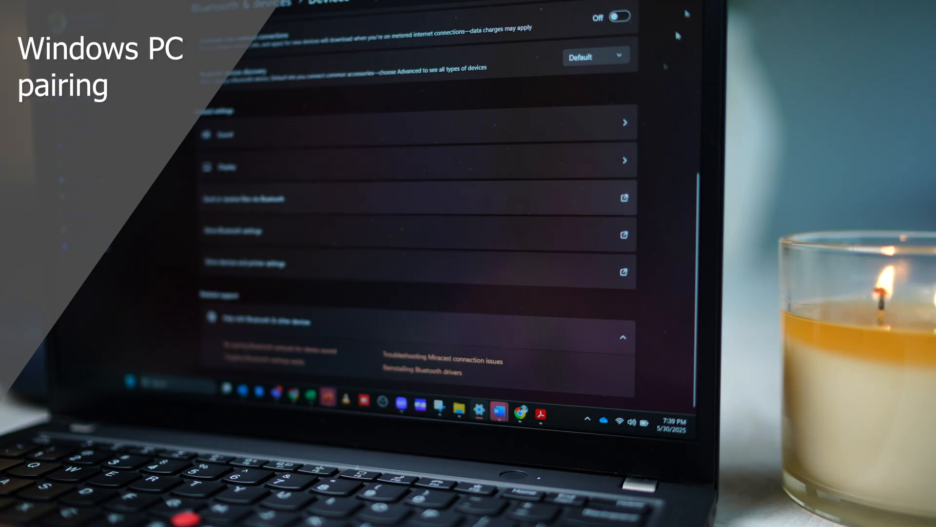
scroll(486, 161, "up", 5)
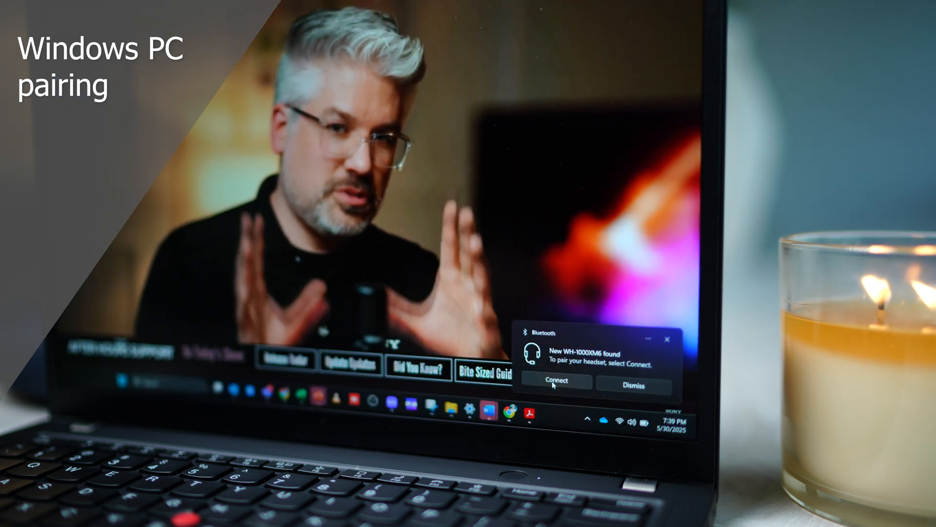
left_click(554, 384)
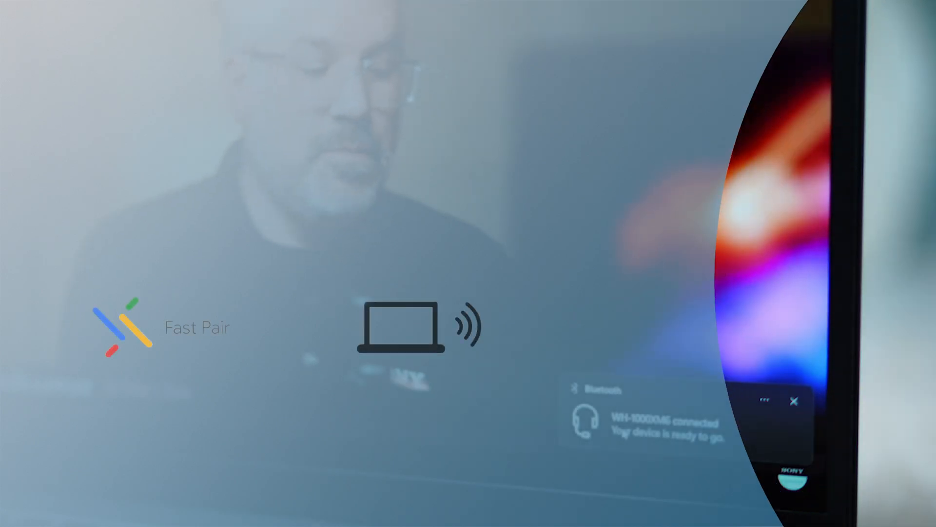